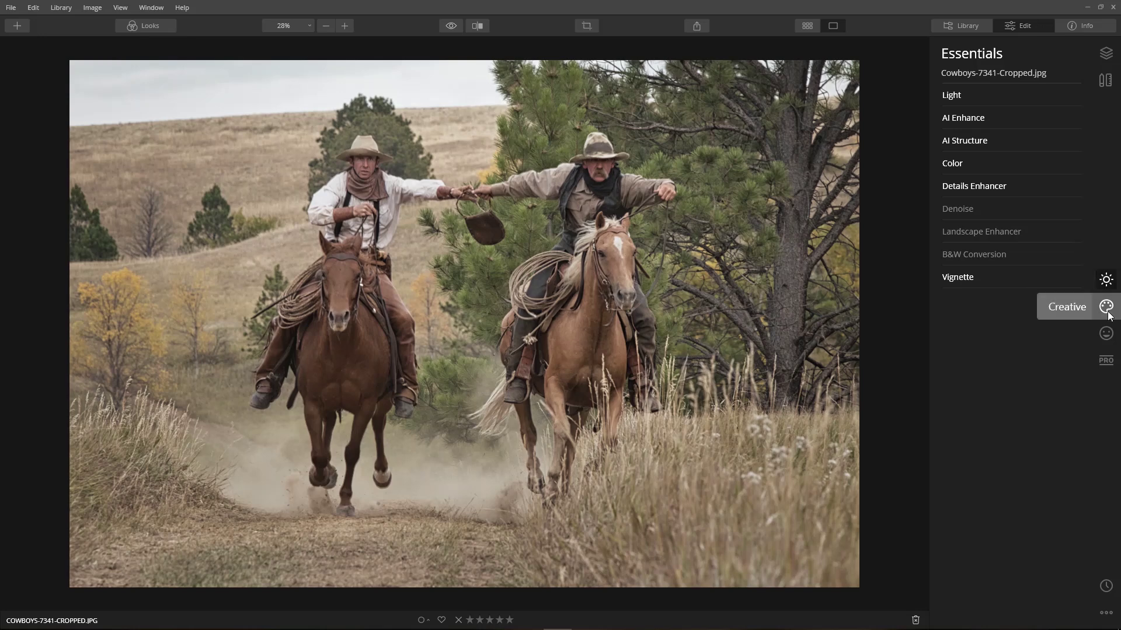
- Browse the Creative, Portrait and Pro tool categories, then return to Essentials
left_click(1108, 310)
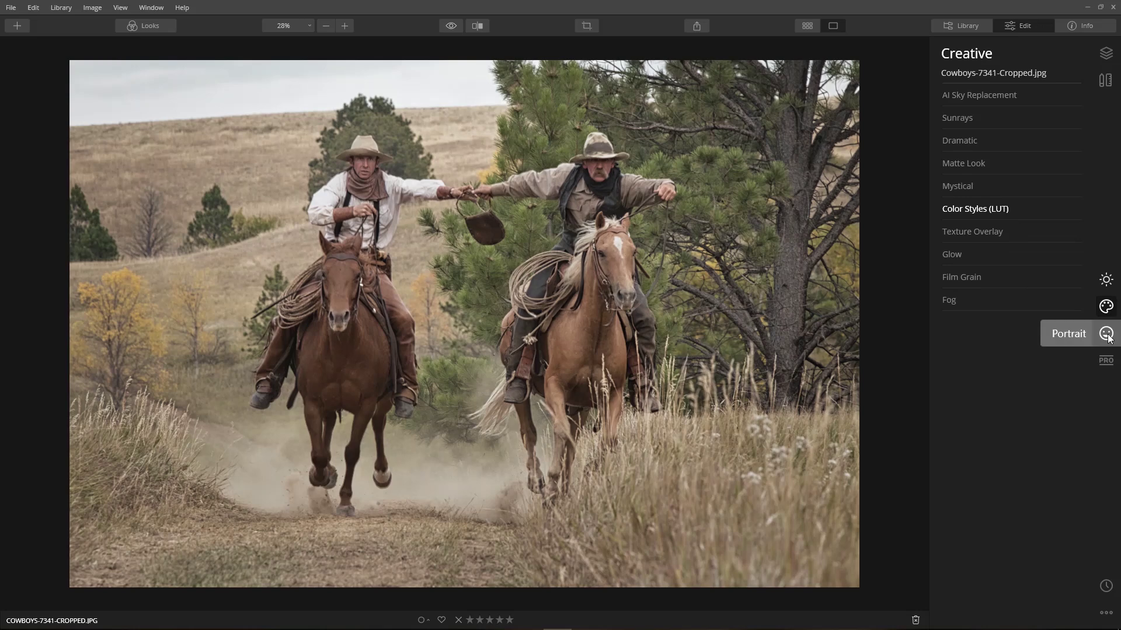
left_click(1108, 336)
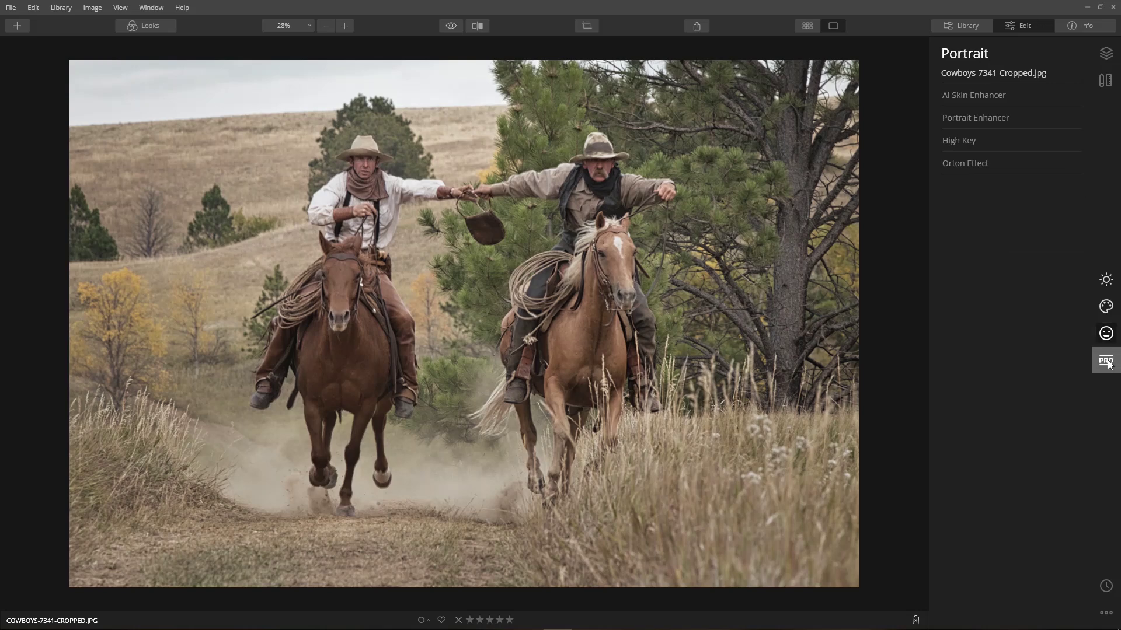
left_click(1107, 362)
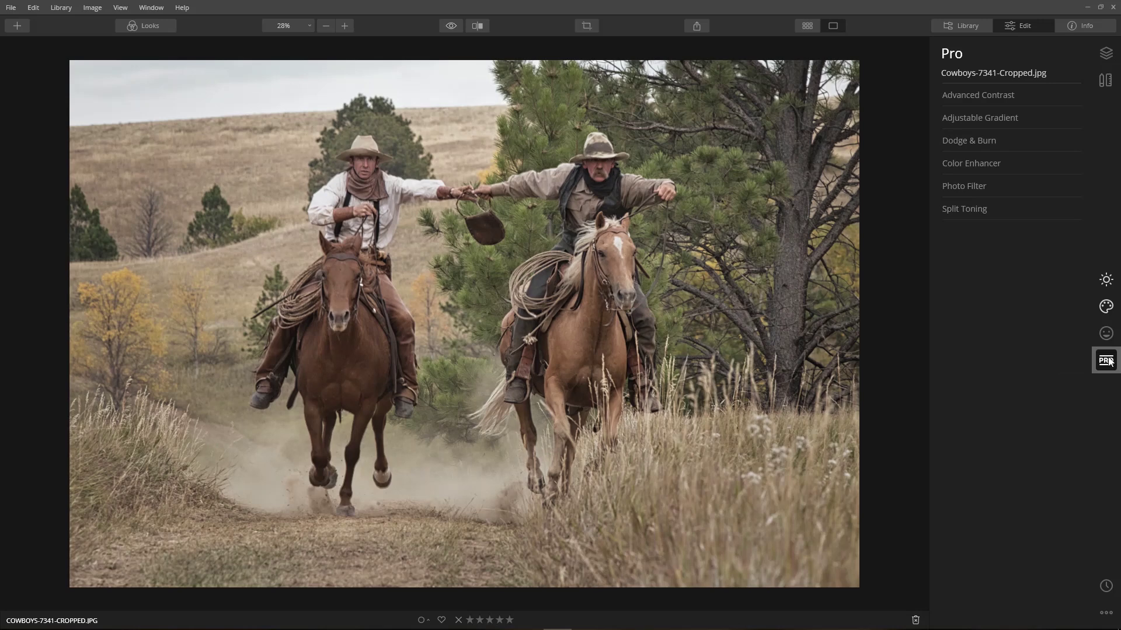
left_click(1106, 280)
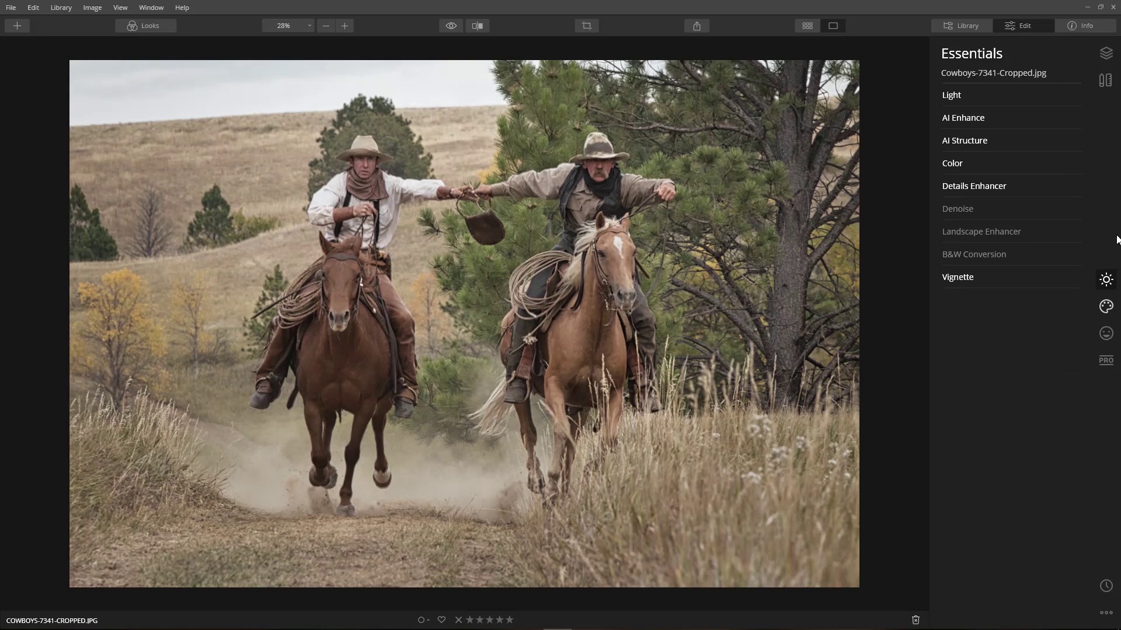
- Inspect the Light adjustments and their advanced Whites, Blacks and curve settings
left_click(957, 97)
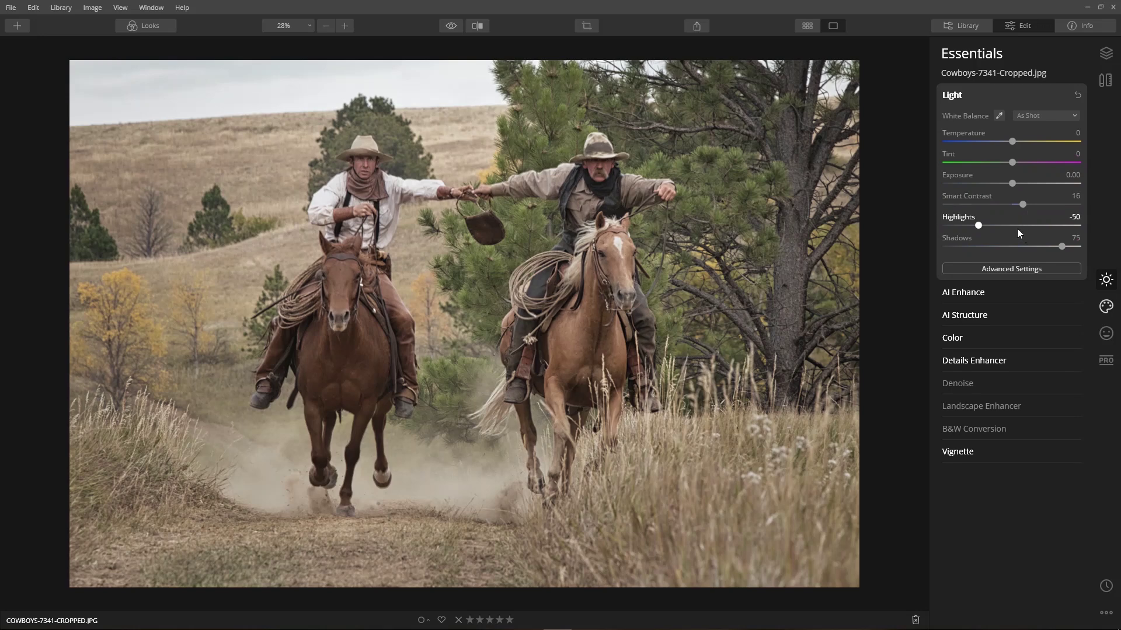
left_click(1032, 268)
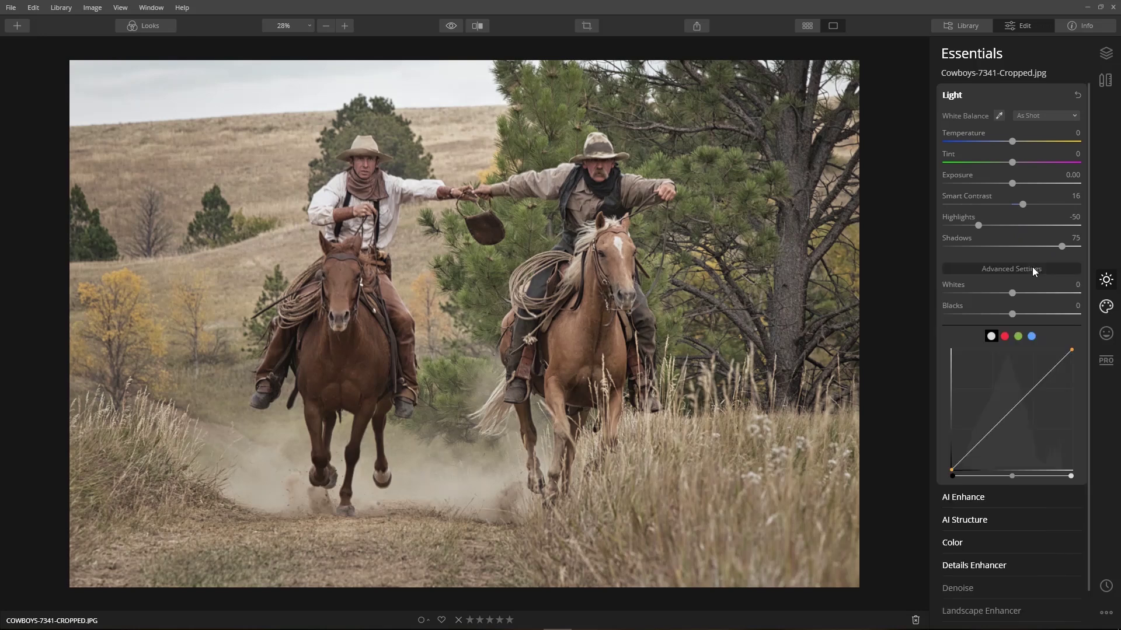
left_click(1032, 268)
left_click(954, 95)
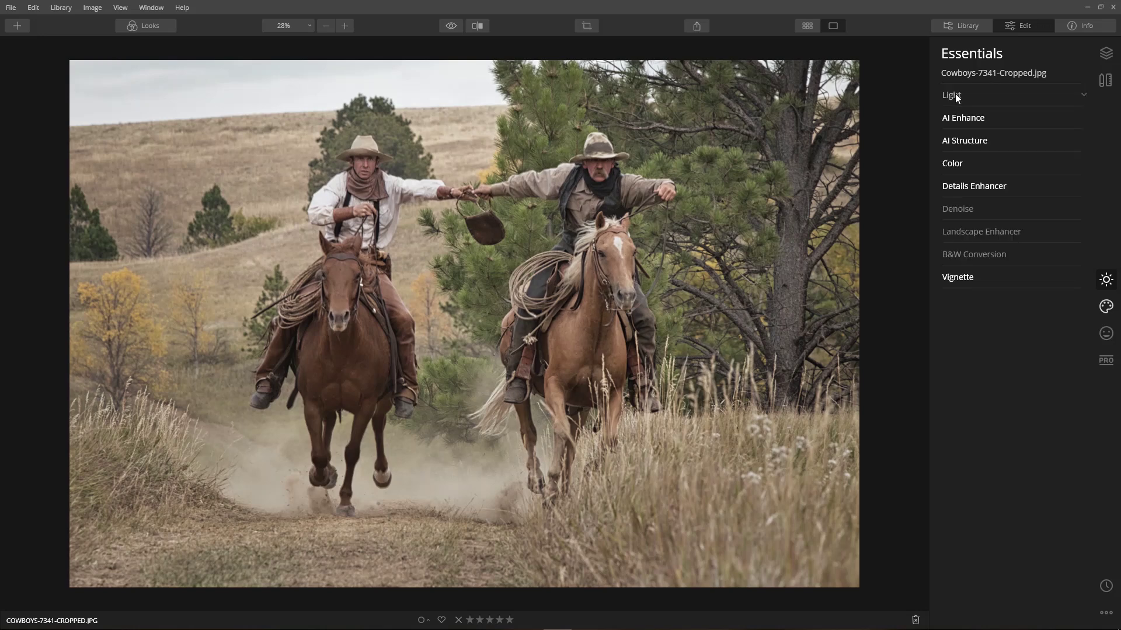
- Raise AI Accent to 17 and compare with AI Enhance off and on
left_click(989, 122)
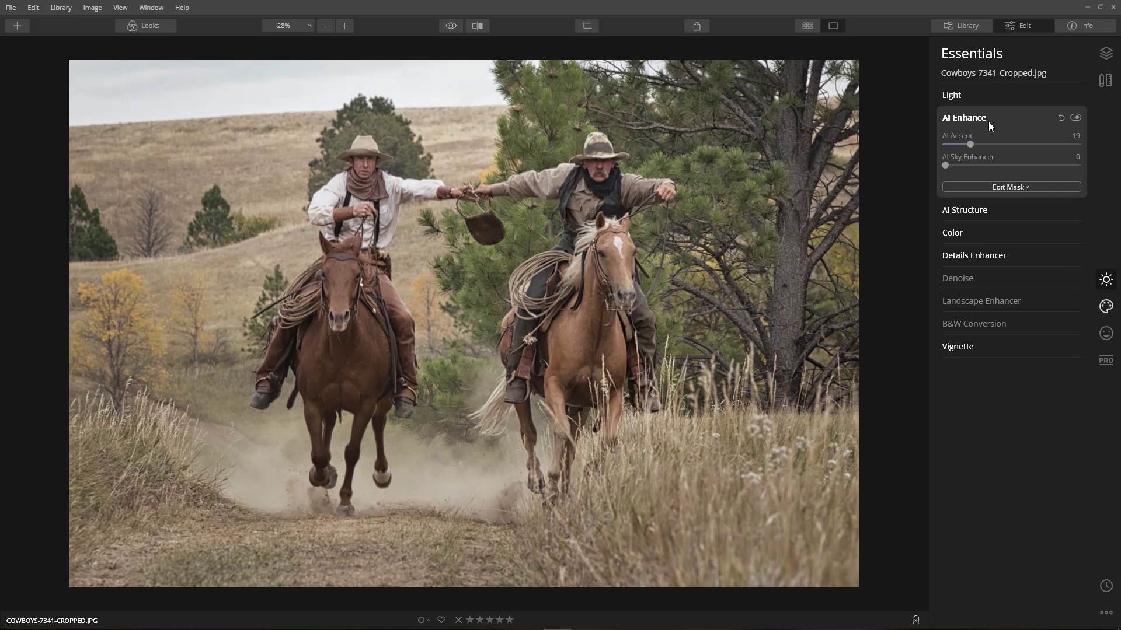
mouse_move(995, 144)
left_mouse_down()
mouse_move(1094, 162)
mouse_move(977, 155)
left_mouse_up()
left_click(1079, 117)
left_click(1080, 119)
left_click(959, 118)
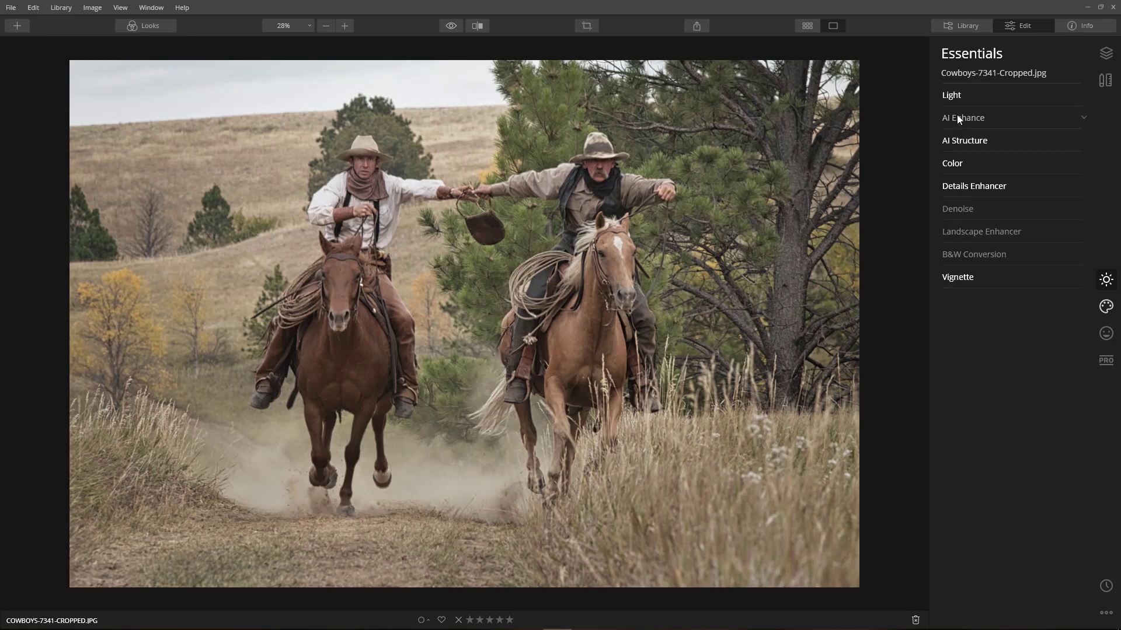
- Try AI Structure Amount at 100, then settle on -51 and compare before and after
left_click(972, 142)
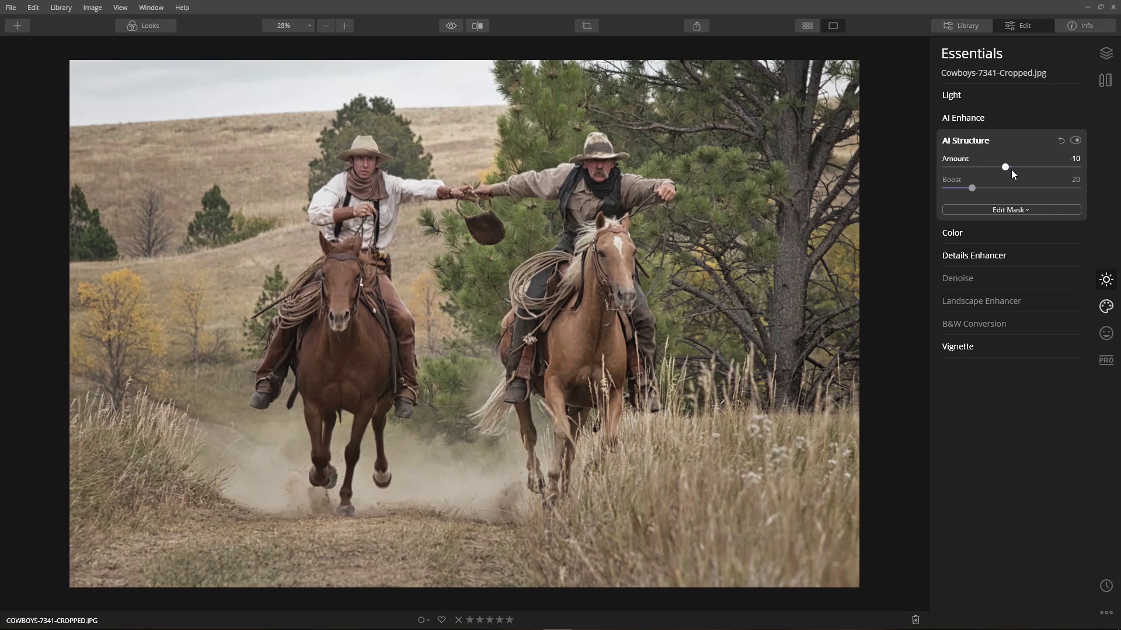
left_click_drag(1011, 169, 1085, 175)
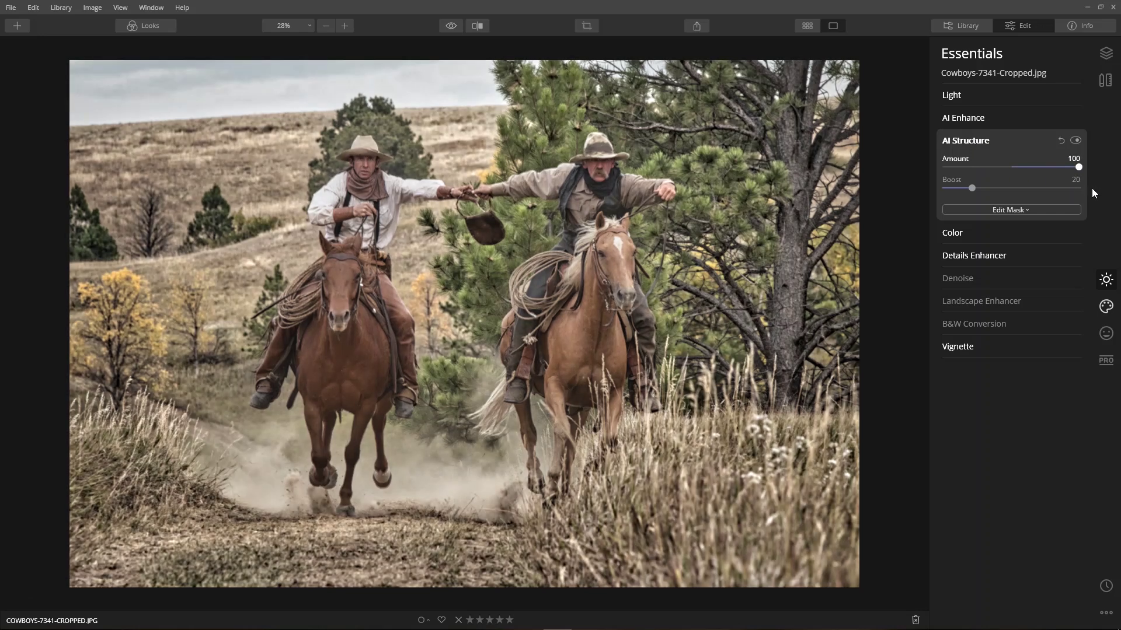
left_click_drag(1091, 188, 979, 184)
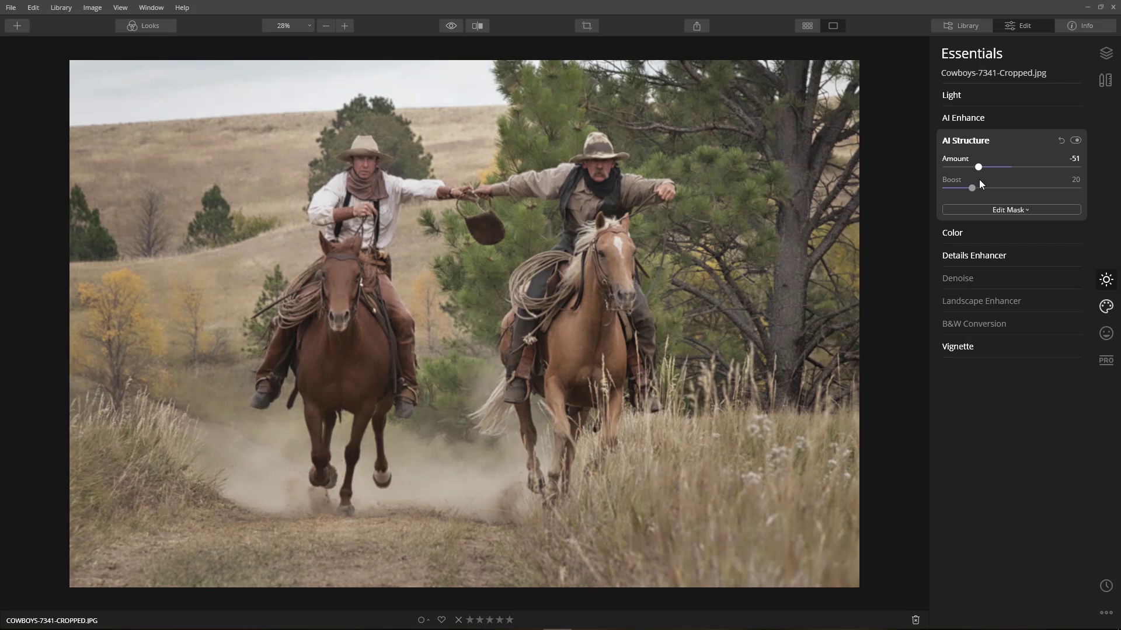
left_click(1079, 141)
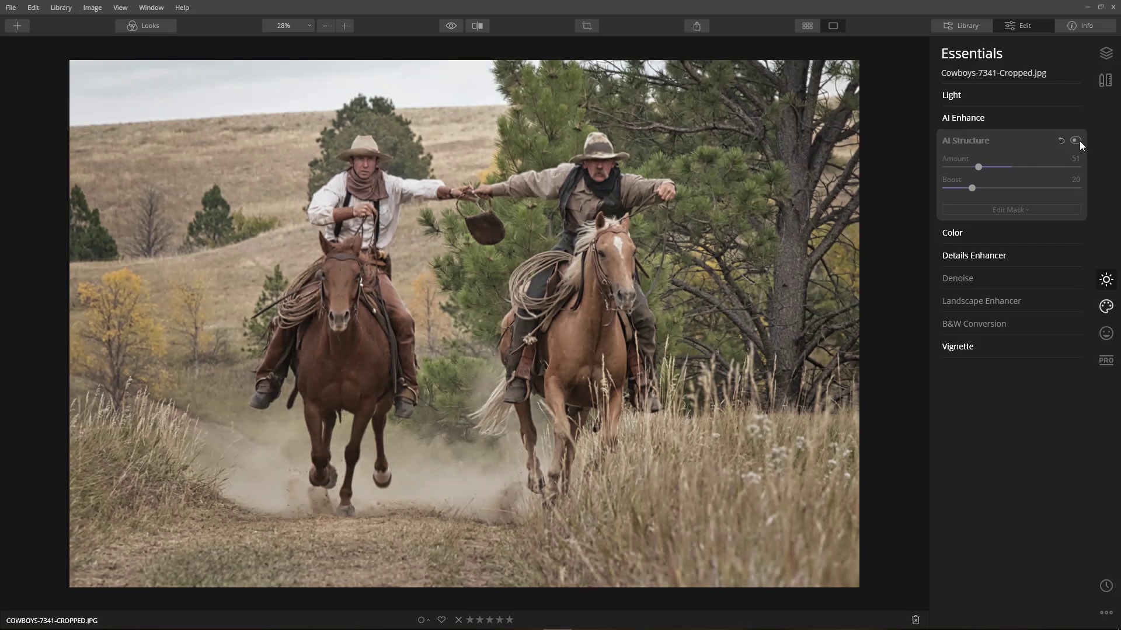
left_click(1079, 141)
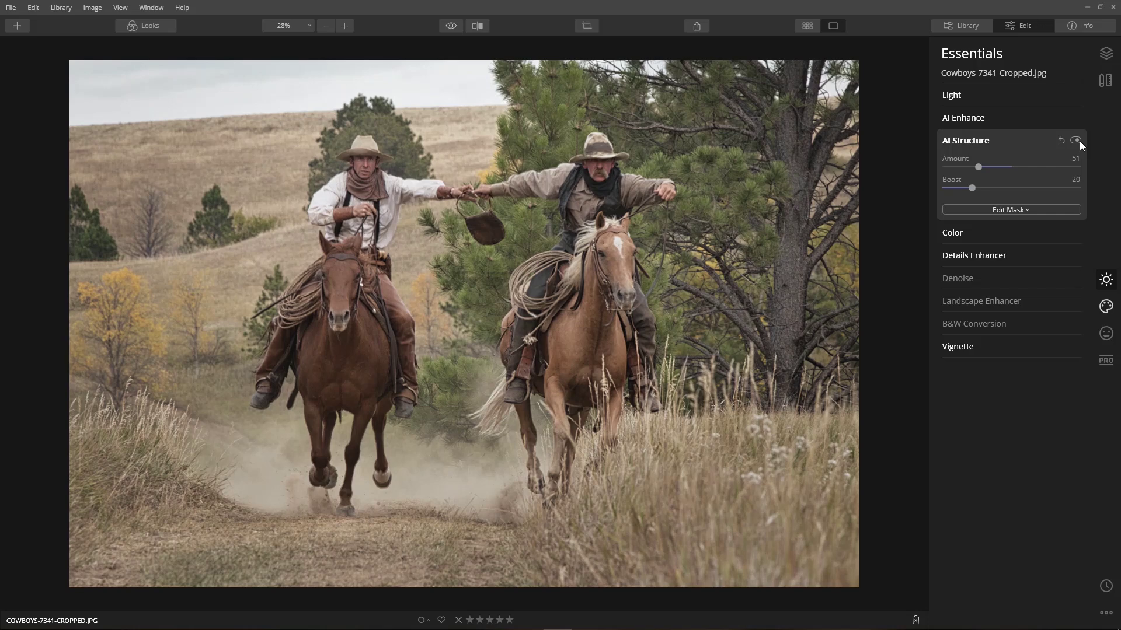
left_click(983, 139)
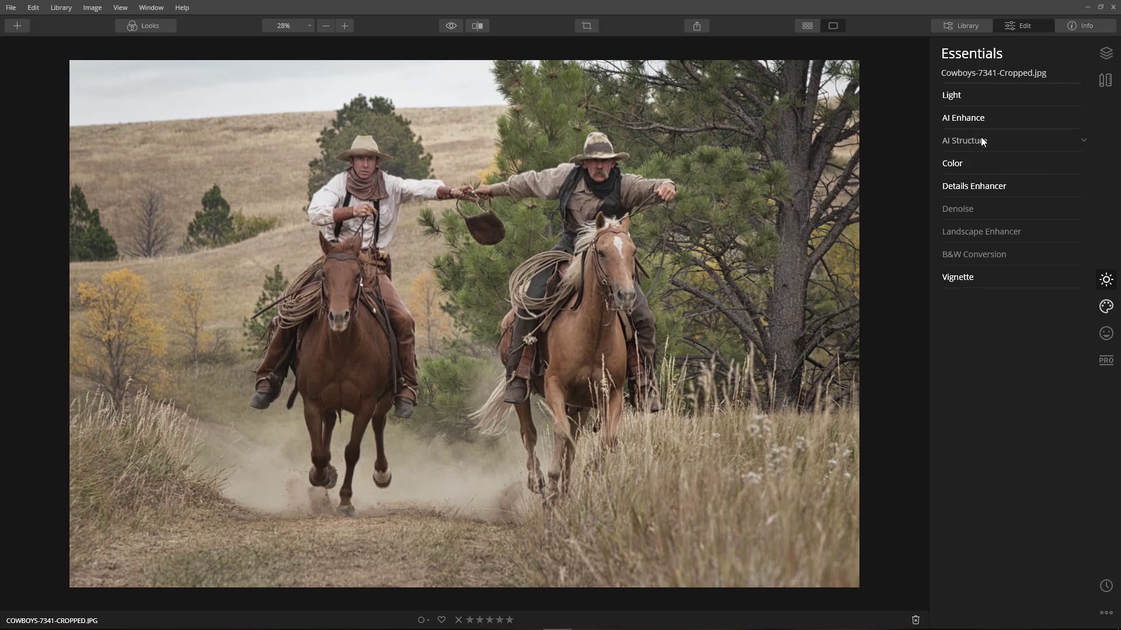
- Compare the photo with the Color adjustment (Saturation -24) off and on
left_click(965, 165)
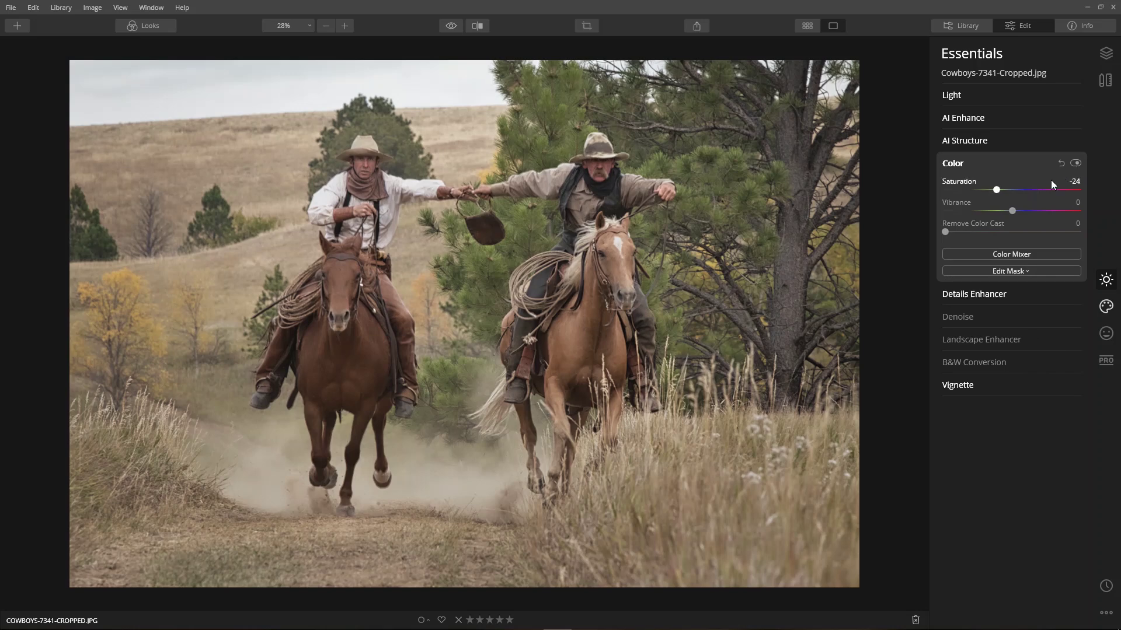
left_click(1074, 165)
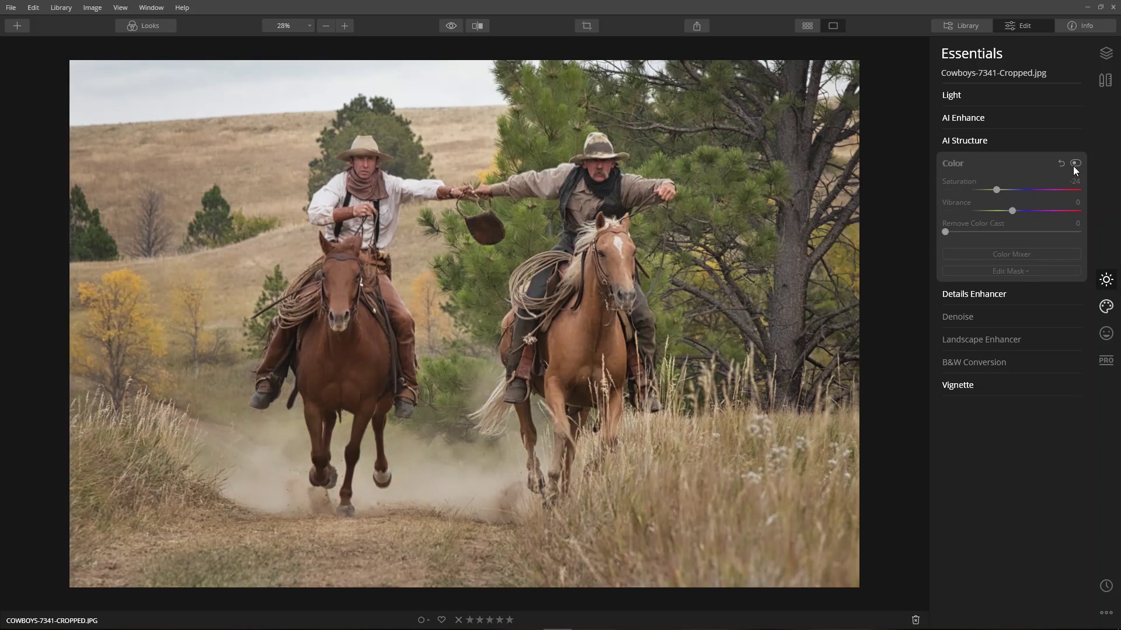
left_click(1074, 165)
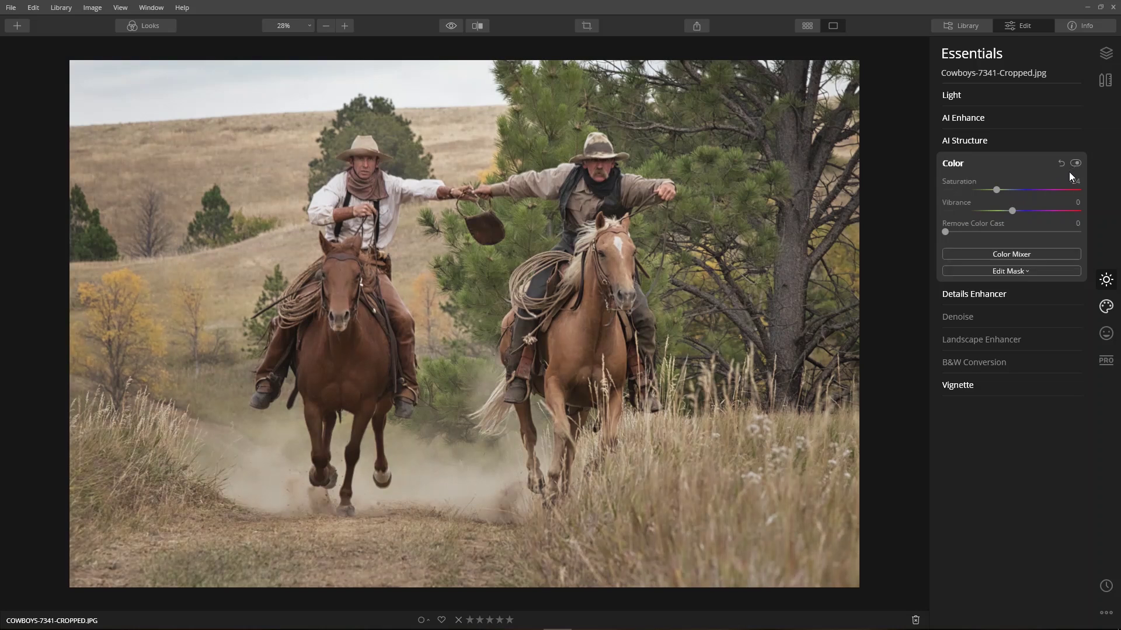
- Review the Color Mixer, then show Details Enhancer with Small 22, Medium 24, Large 16
left_click(1020, 256)
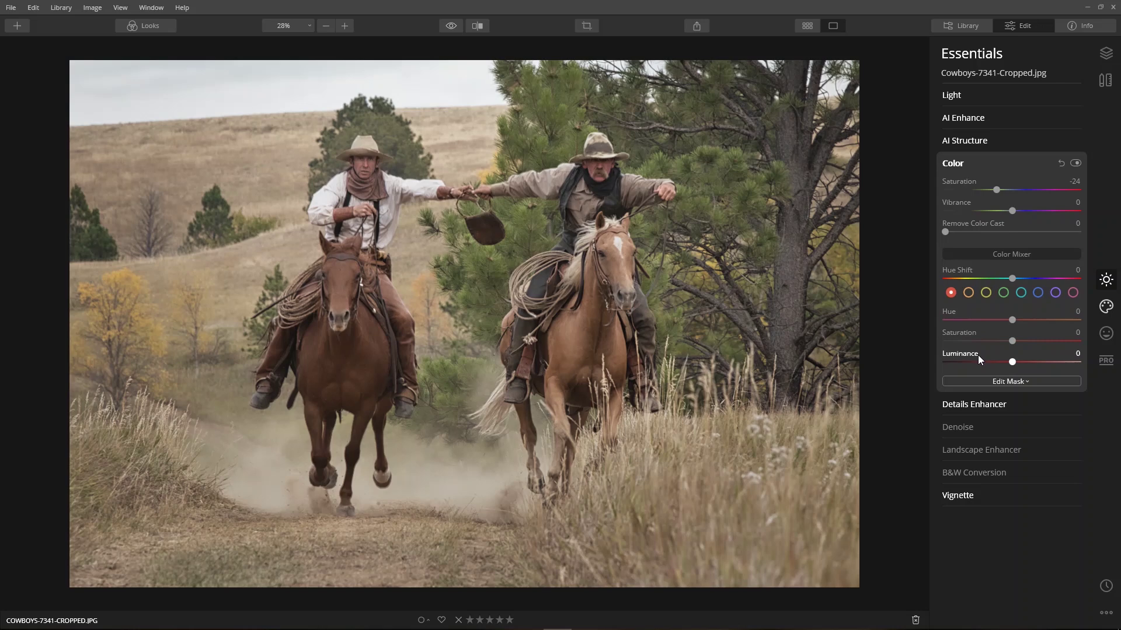
left_click(953, 170)
left_click(1005, 187)
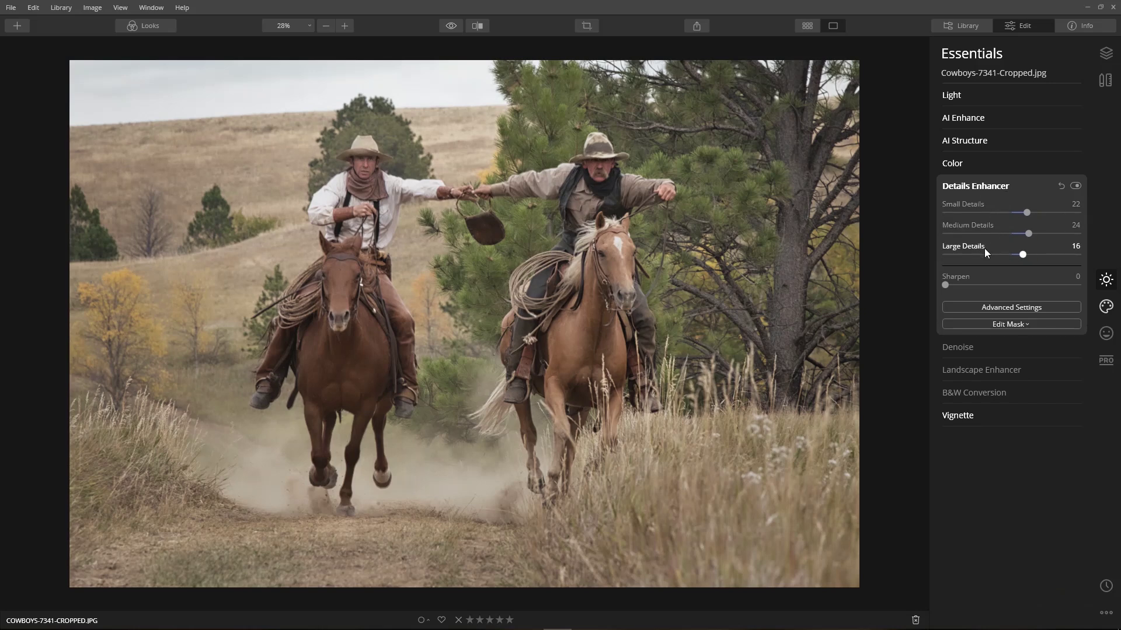
- Zoom to 71% on the riders' hands and compare Details Enhancer off and on
left_click(440, 162)
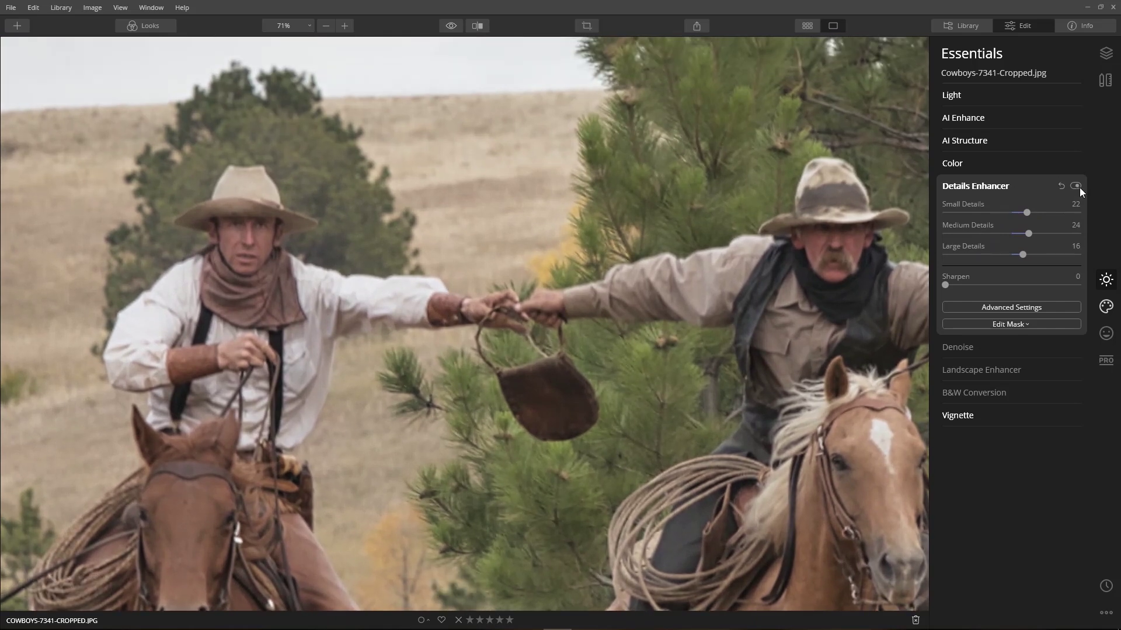
left_click(1080, 187)
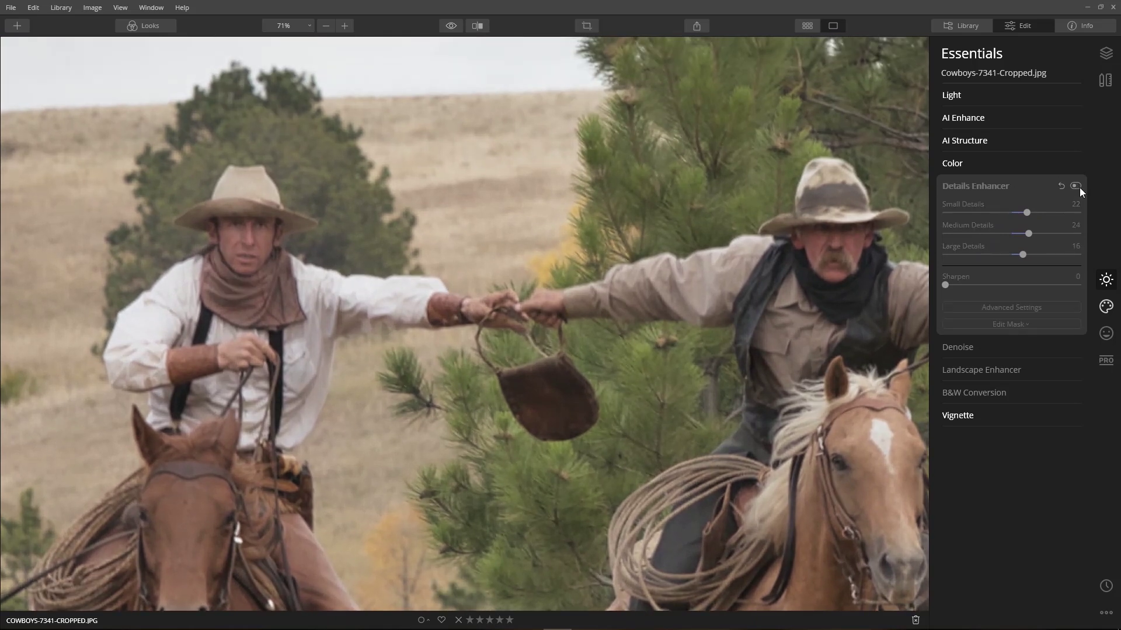
left_click(1079, 187)
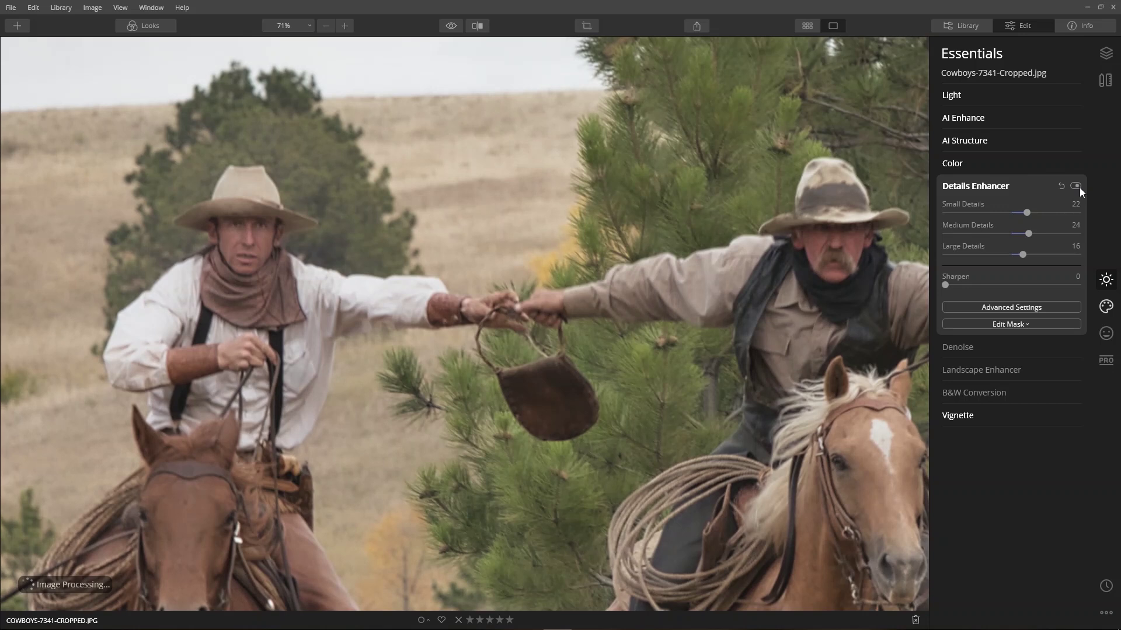
- Fit the photo to the view and show the Vignette settings
left_click(286, 26)
left_click(286, 36)
left_click(960, 186)
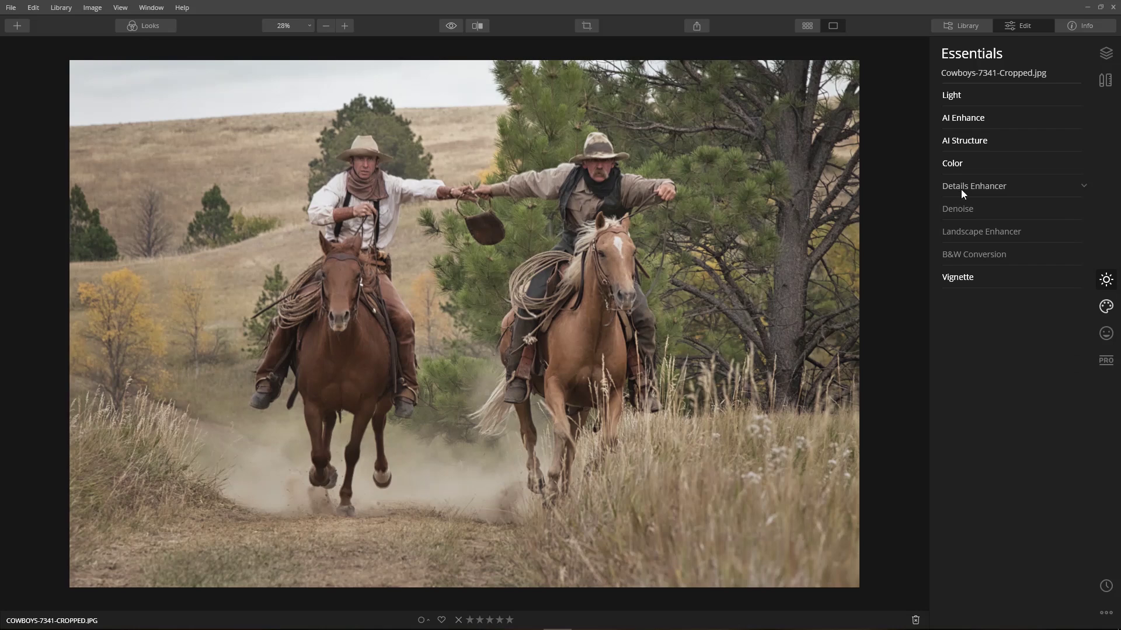
left_click(972, 278)
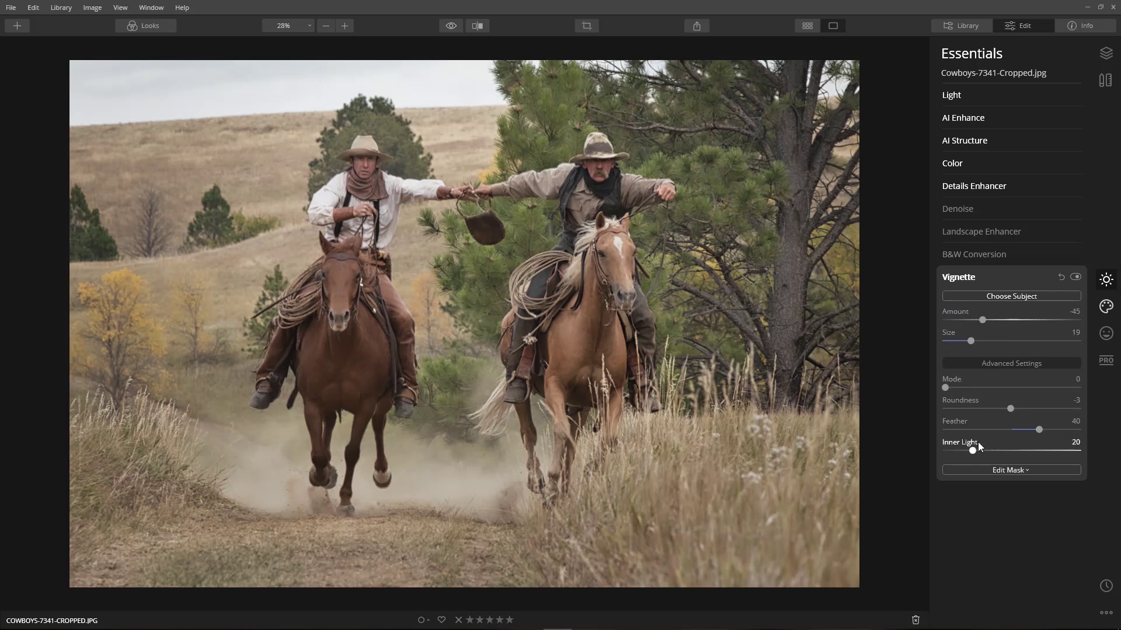
- Raise Vignette Inner Light from 20 to 27 and compare the vignette off and on
mouse_move(972, 451)
left_mouse_down()
mouse_move(1084, 454)
mouse_move(972, 467)
left_mouse_up()
left_click(1075, 277)
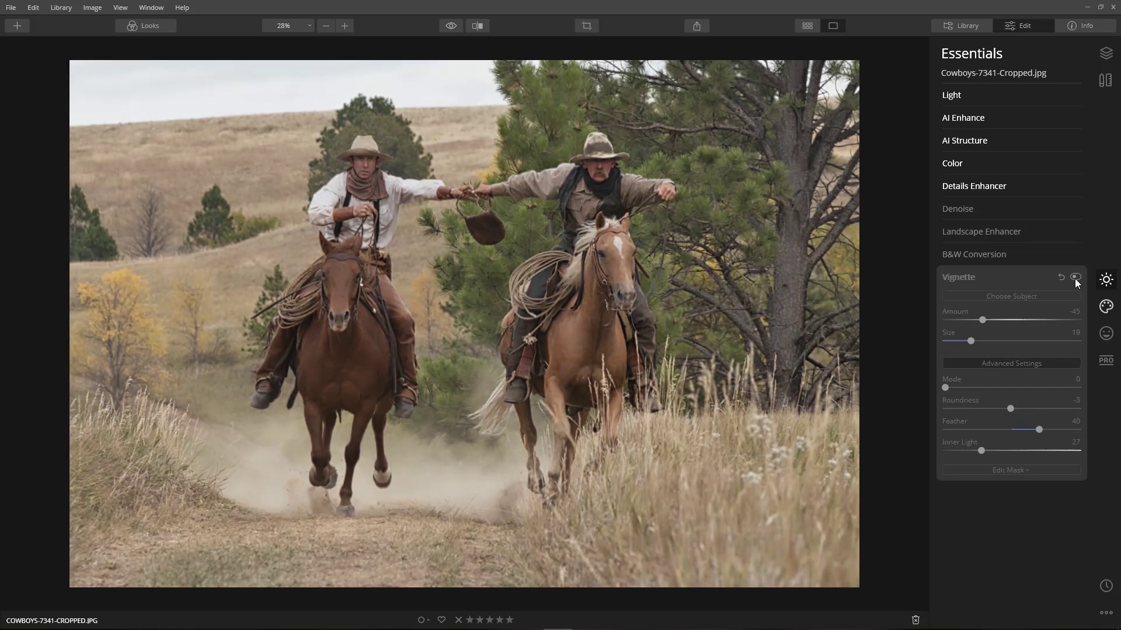
left_click(1075, 278)
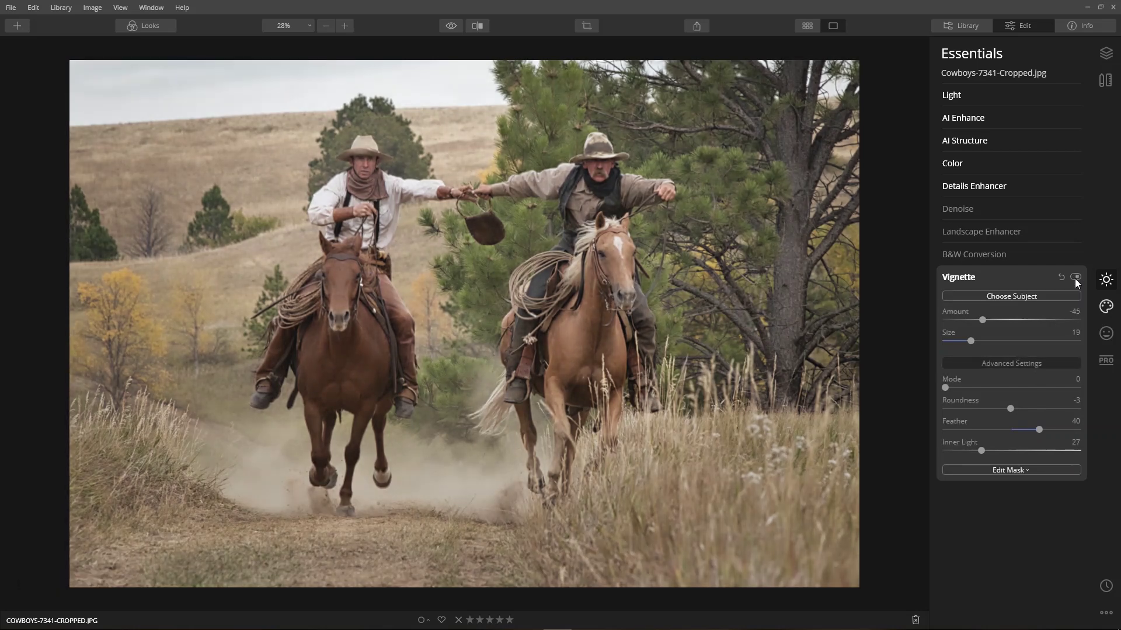
left_click(1010, 470)
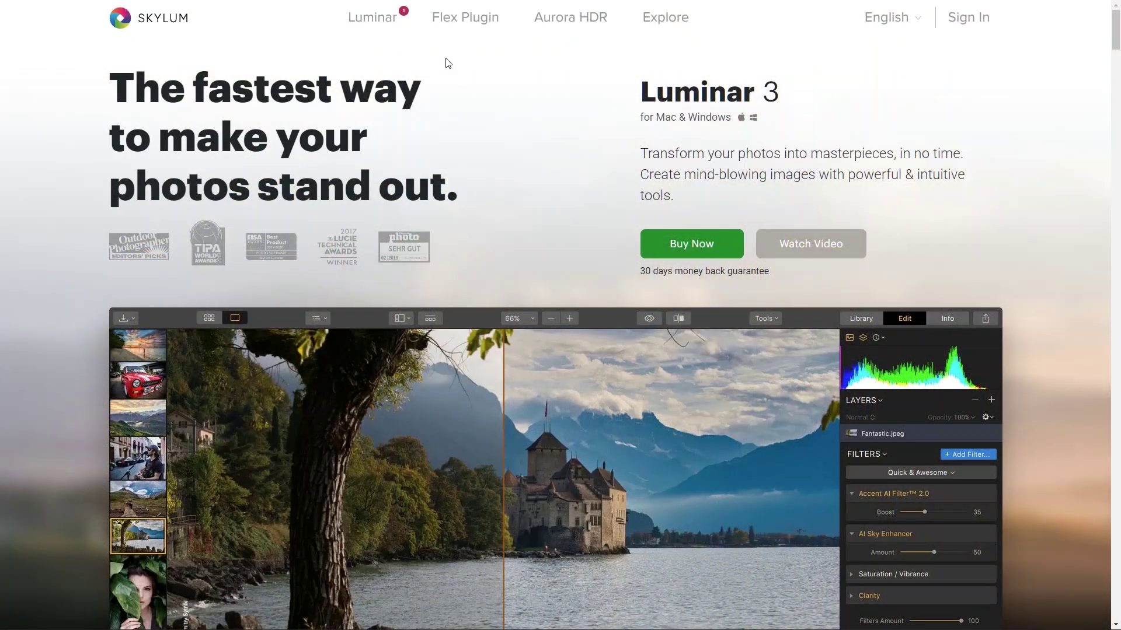
- Go to the Luminar 4 page on skylum.com via Discover more
mouse_move(389, 25)
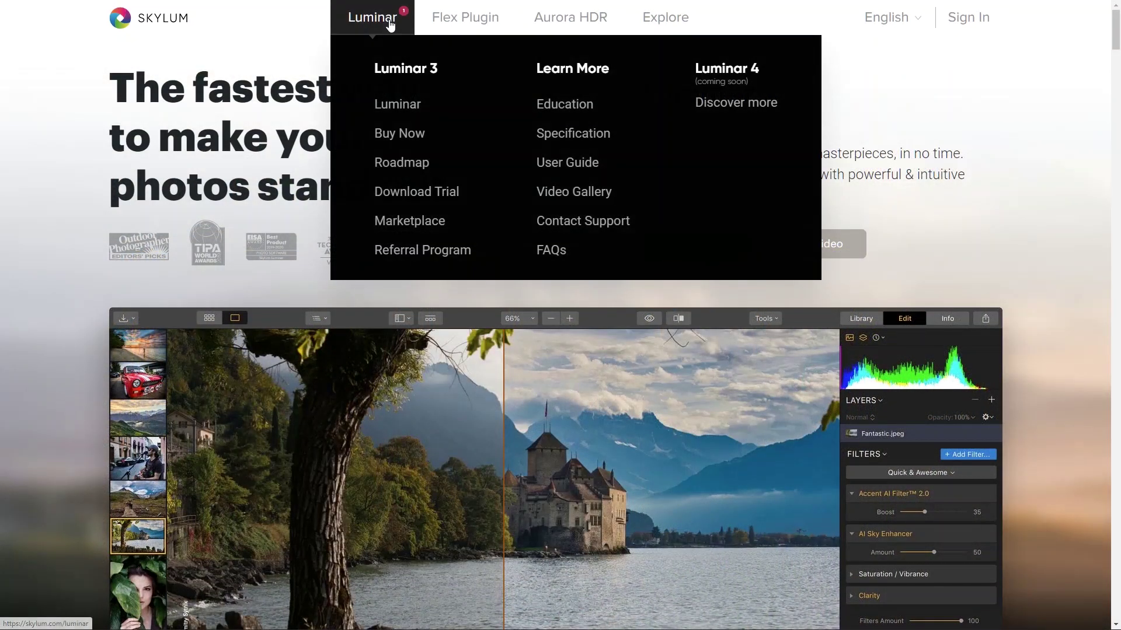
left_click(737, 105)
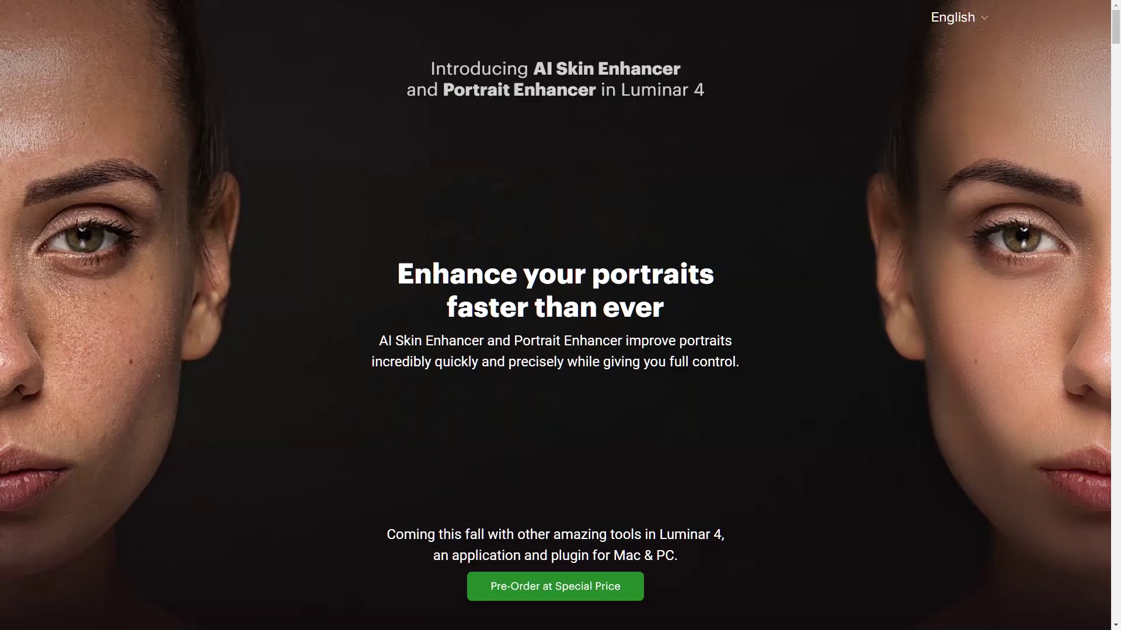